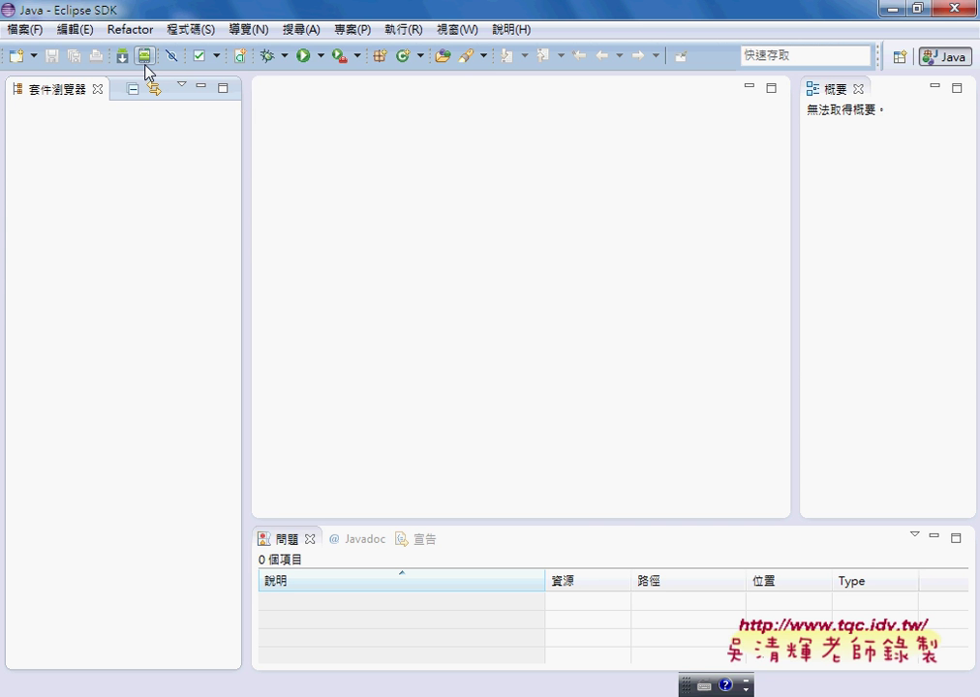
left_click(461, 30)
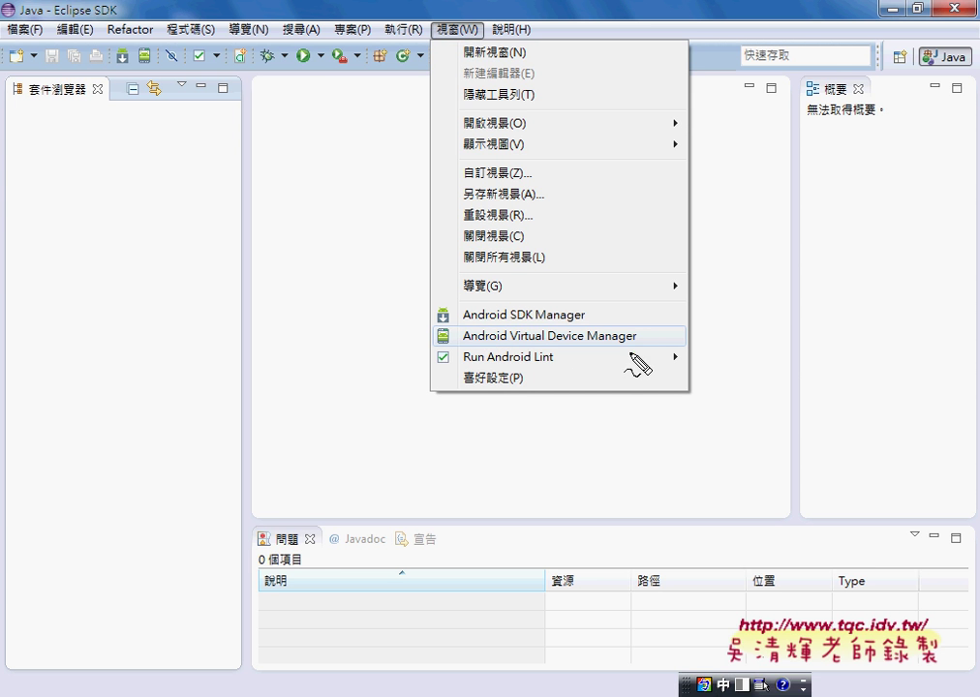
mouse_move(634, 354)
left_mouse_down()
mouse_move(429, 351)
mouse_move(503, 308)
mouse_move(634, 350)
left_mouse_up()
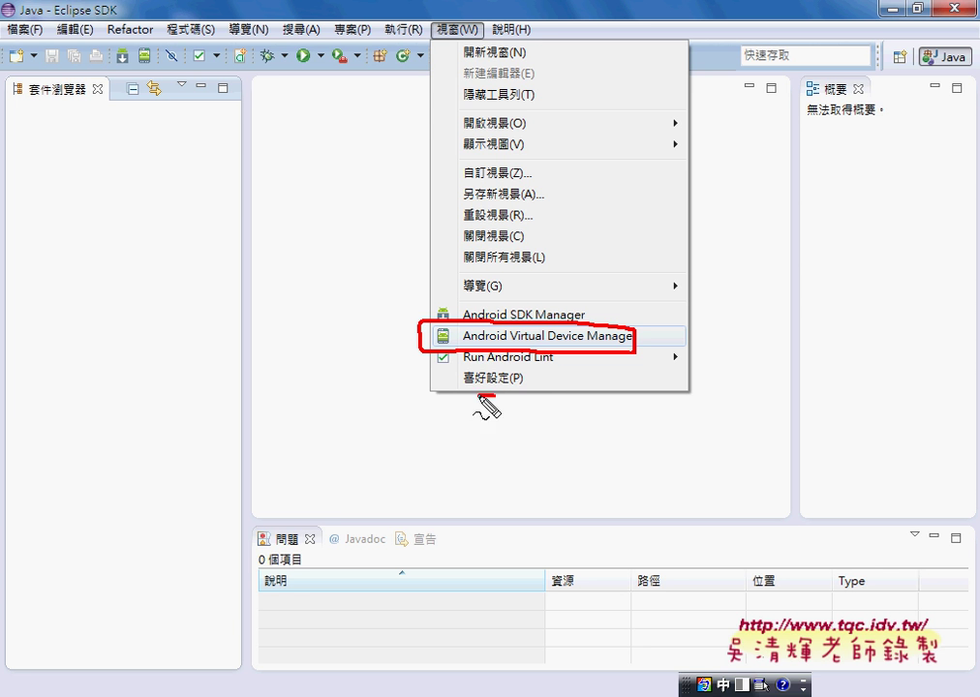
left_click_drag(452, 372, 524, 394)
left_click_drag(441, 387, 396, 337)
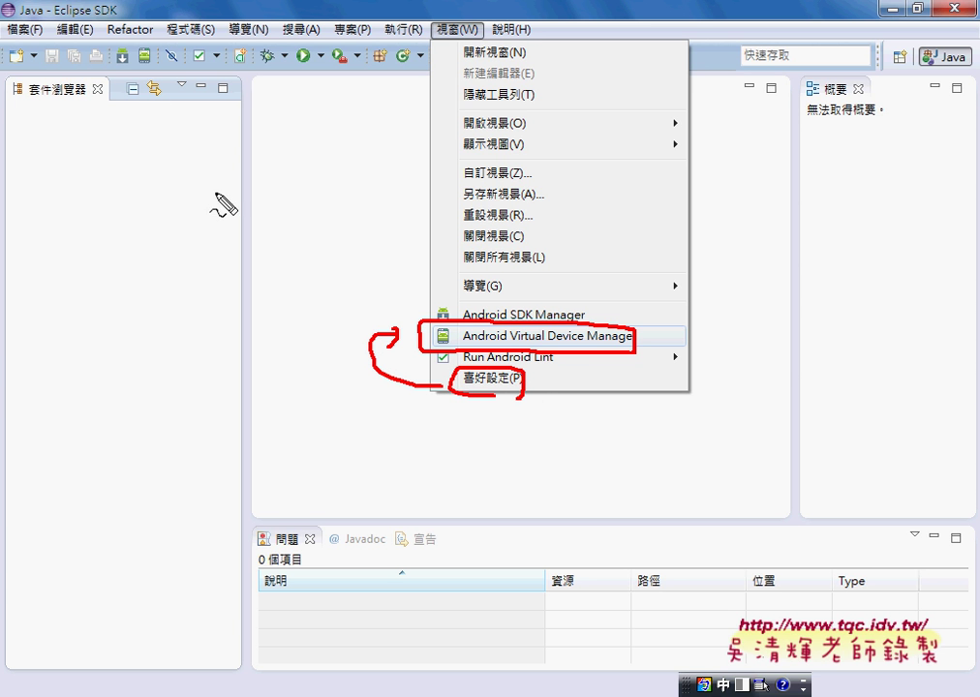
mouse_move(161, 42)
left_mouse_down()
mouse_move(145, 66)
mouse_move(155, 82)
left_mouse_up()
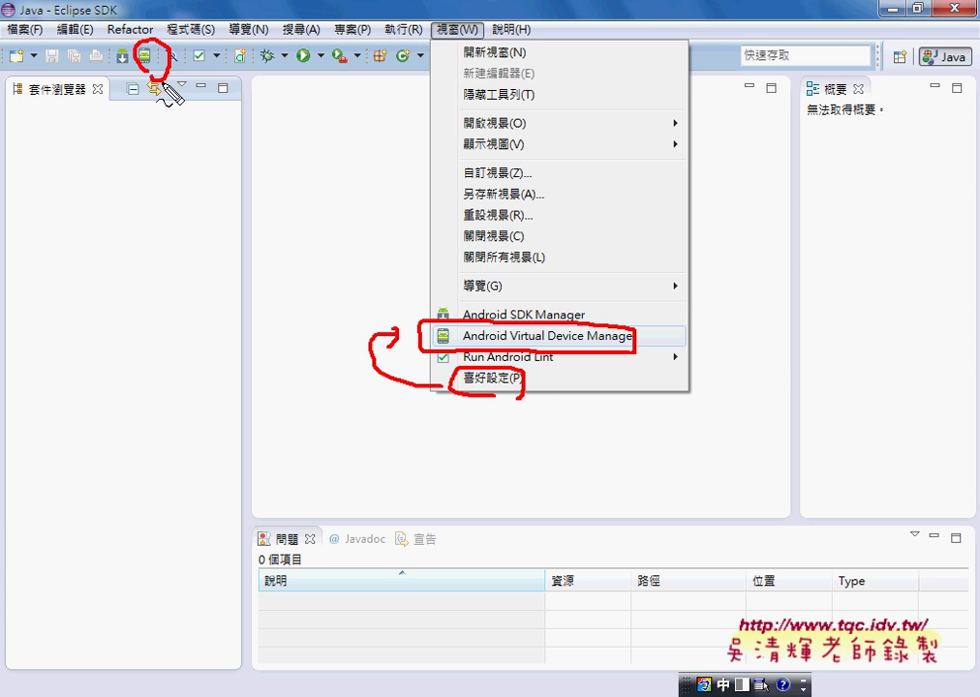
mouse_move(397, 316)
left_mouse_down()
mouse_move(182, 92)
mouse_move(182, 79)
left_mouse_up()
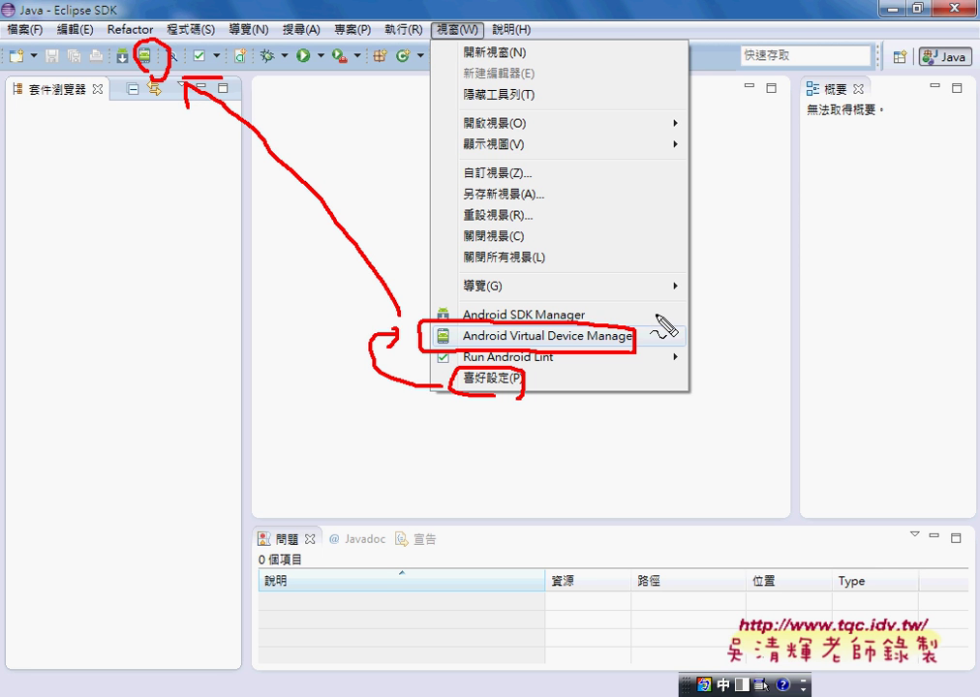
left_click_drag(693, 341, 682, 303)
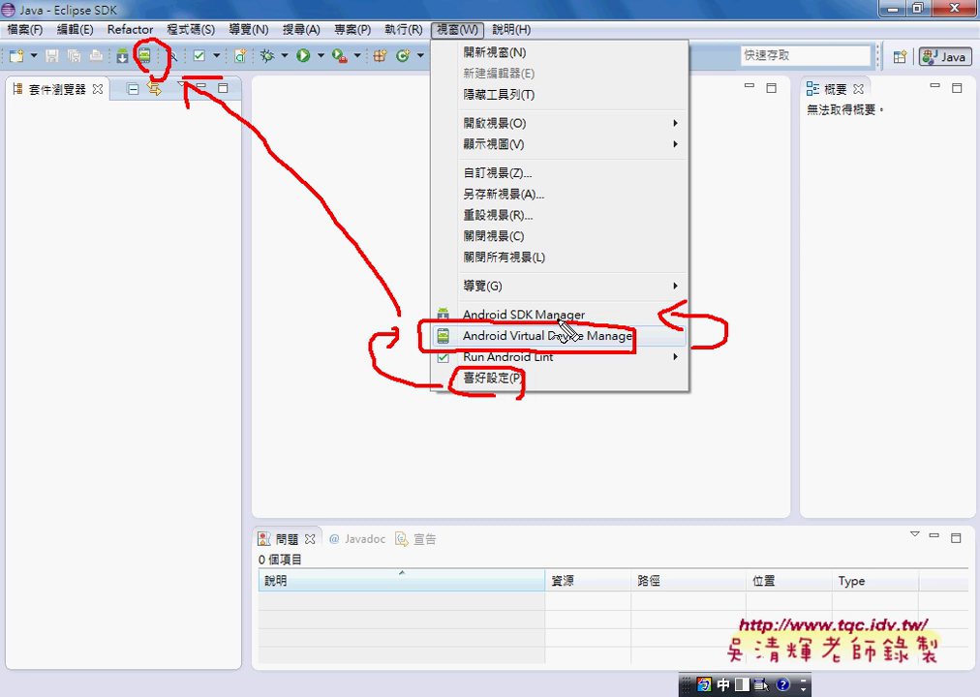
mouse_move(612, 294)
left_mouse_down()
mouse_move(633, 315)
mouse_move(615, 315)
left_mouse_up()
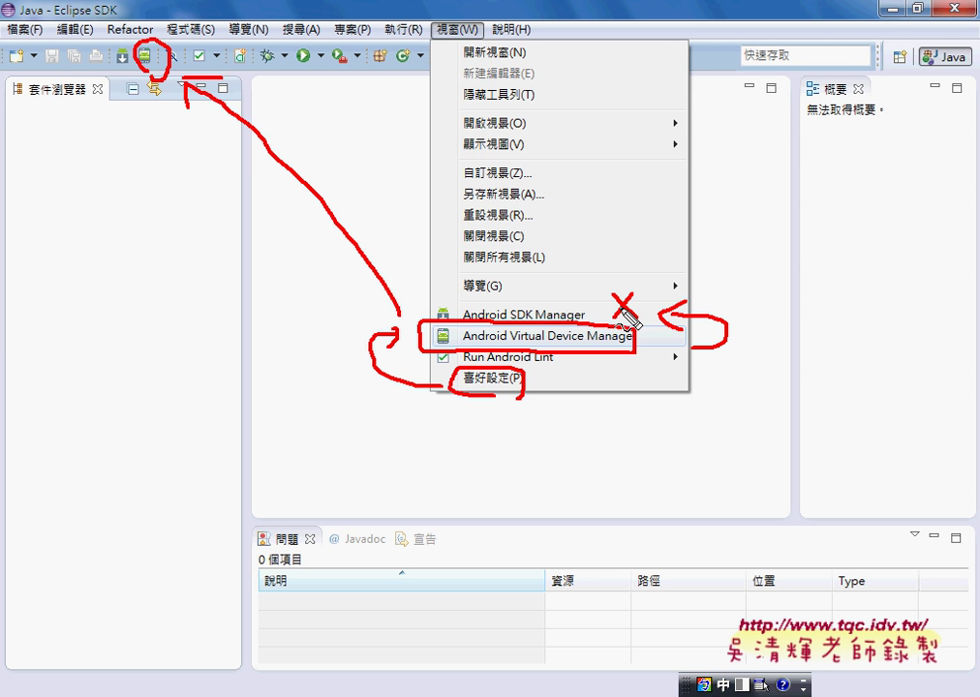
key("Escape")
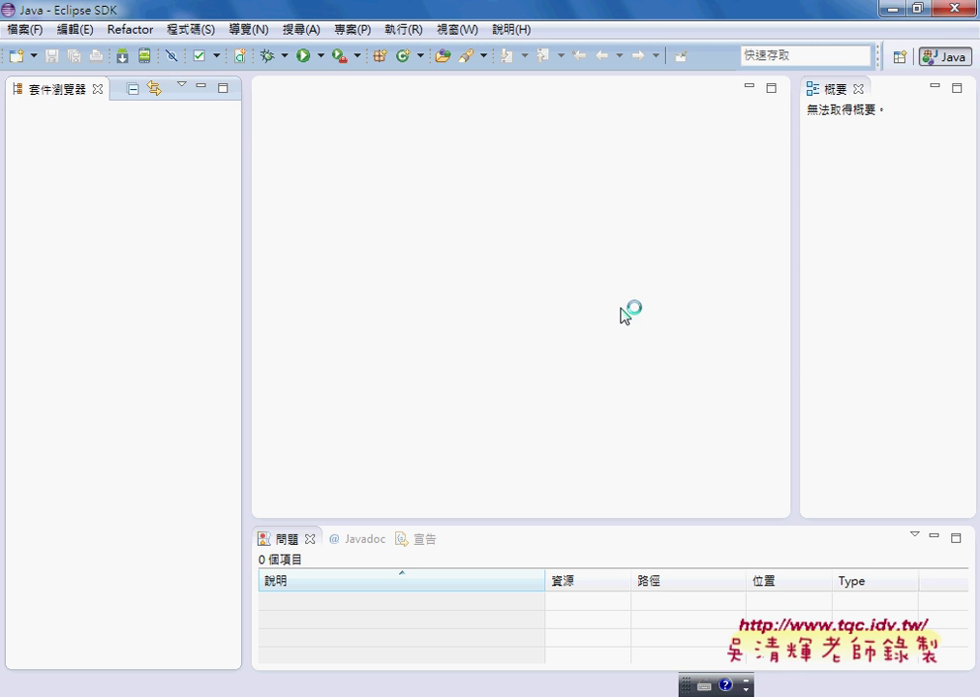
Step: Open the Android Virtual Device Manager and start a new virtual device named 2.33
left_click(147, 60)
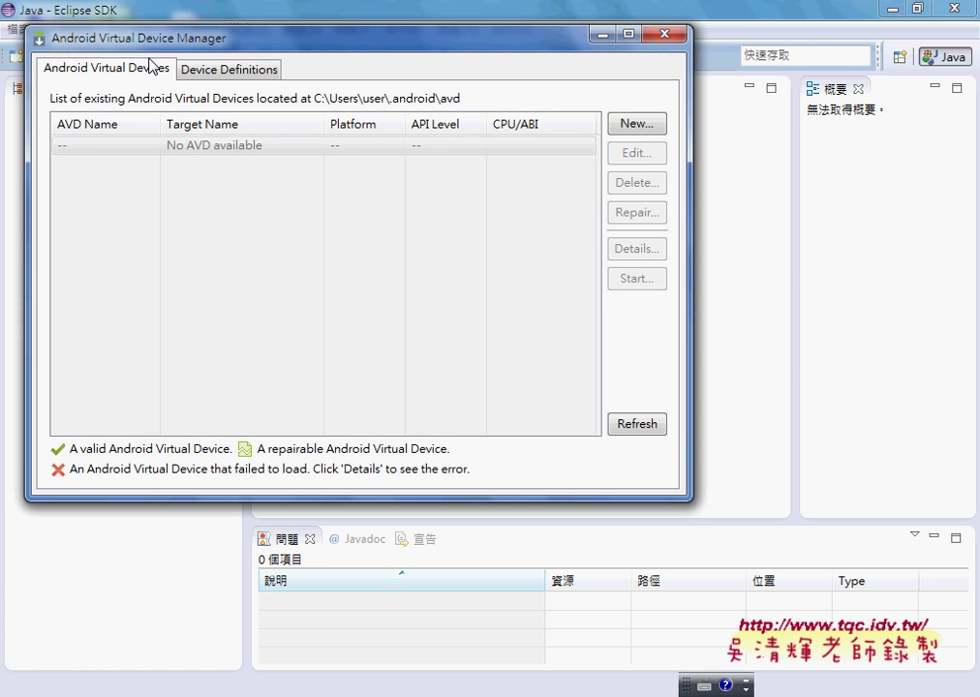
left_click_drag(275, 41, 457, 93)
left_click(814, 179)
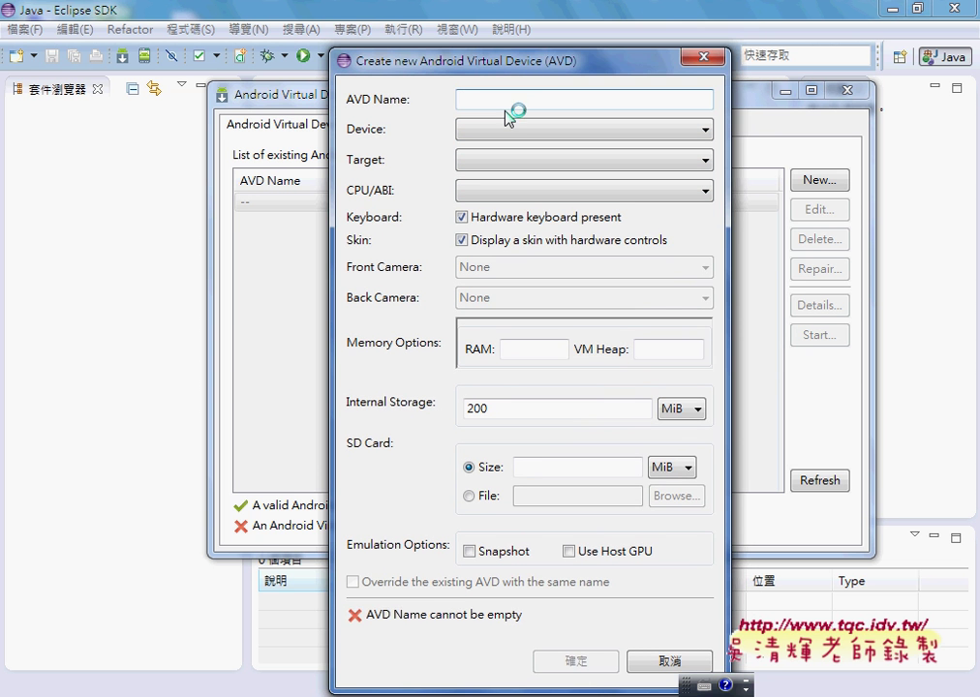
type("2.33")
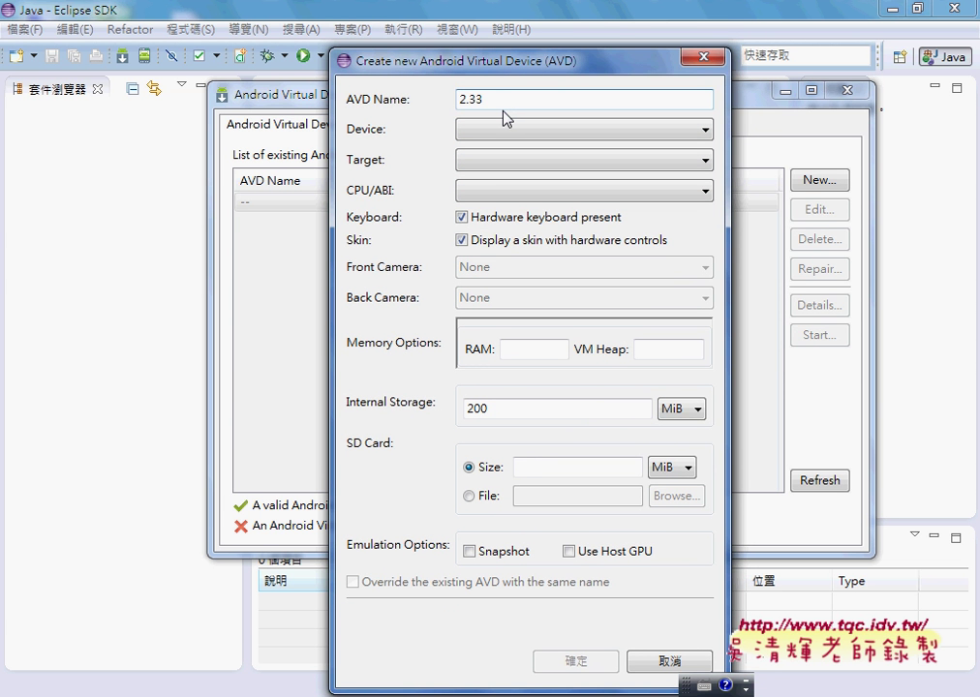
double_click(503, 99)
Step: Choose the 3.2" HVGA slider (ADP1) (320 × 480: mdpi) as the device for the new AVD
left_click(543, 131)
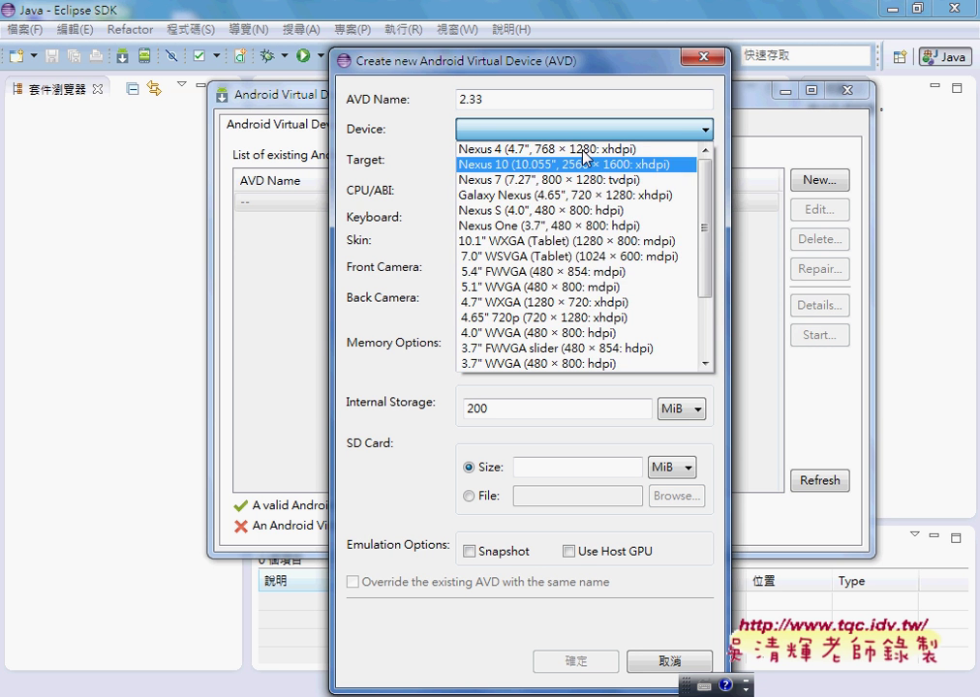
mouse_move(708, 174)
left_mouse_down()
mouse_move(707, 295)
mouse_move(710, 163)
left_mouse_up()
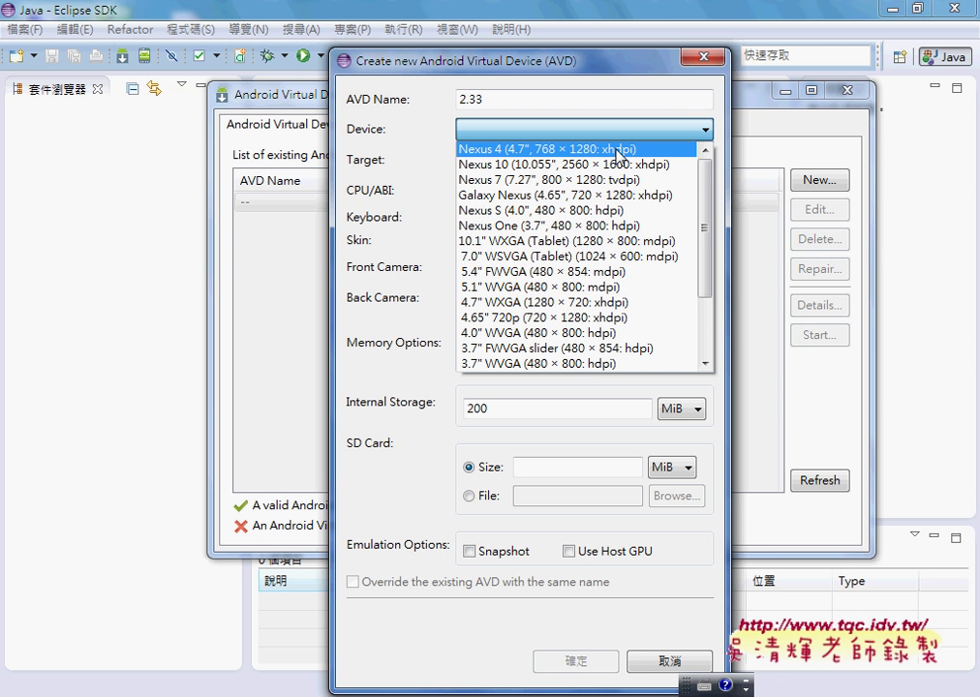
left_click_drag(707, 227, 709, 282)
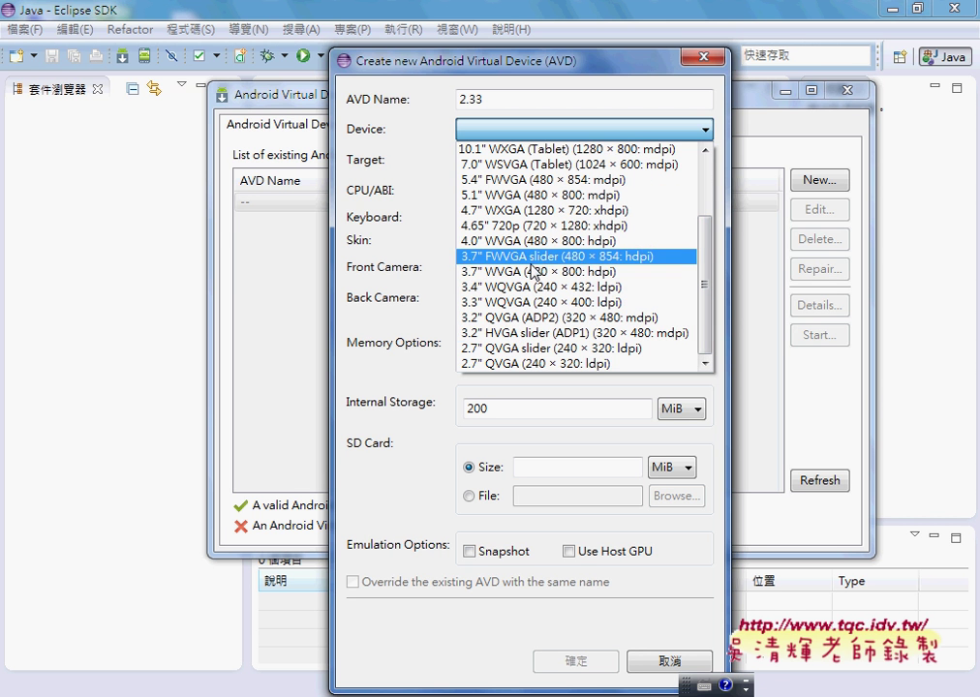
left_click(486, 336)
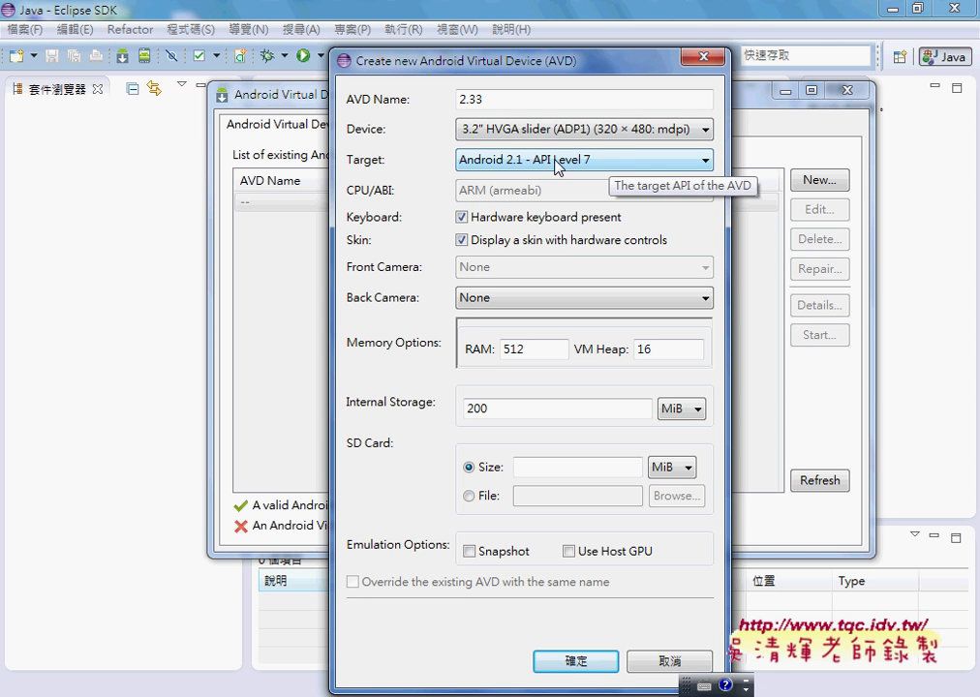
Step: Set the AVD's target to Android 2.3.3 - API Level 10 and create the virtual device
left_click(616, 164)
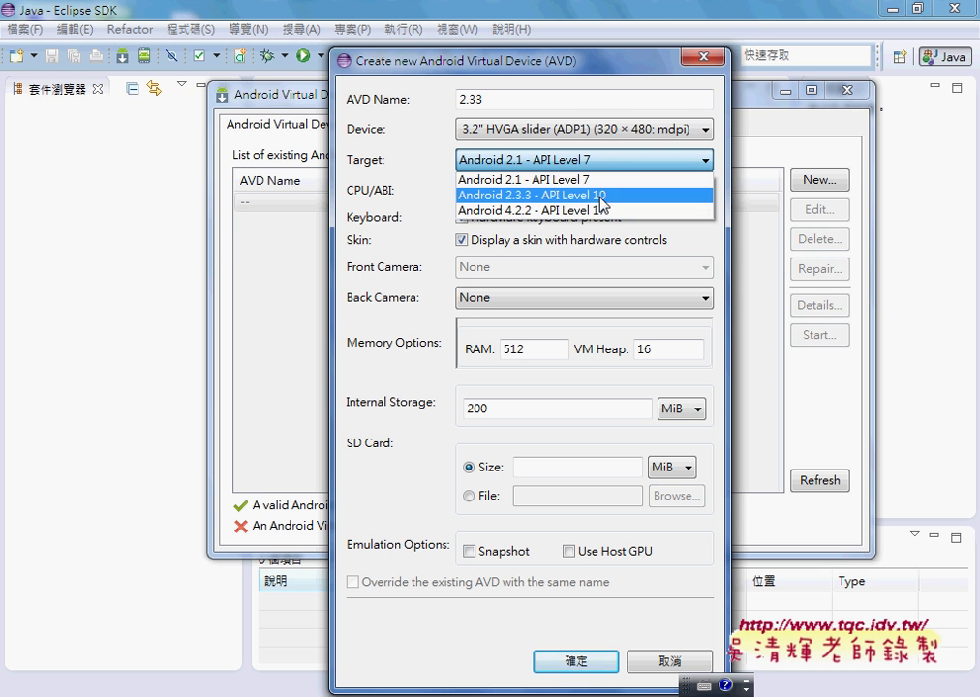
left_click(601, 197)
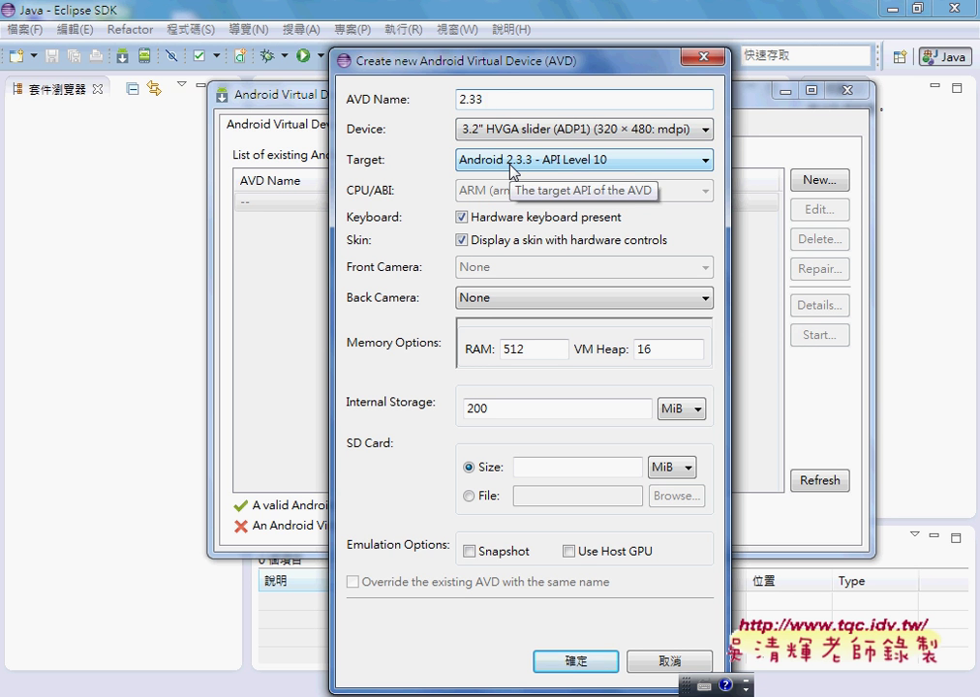
left_click(577, 663)
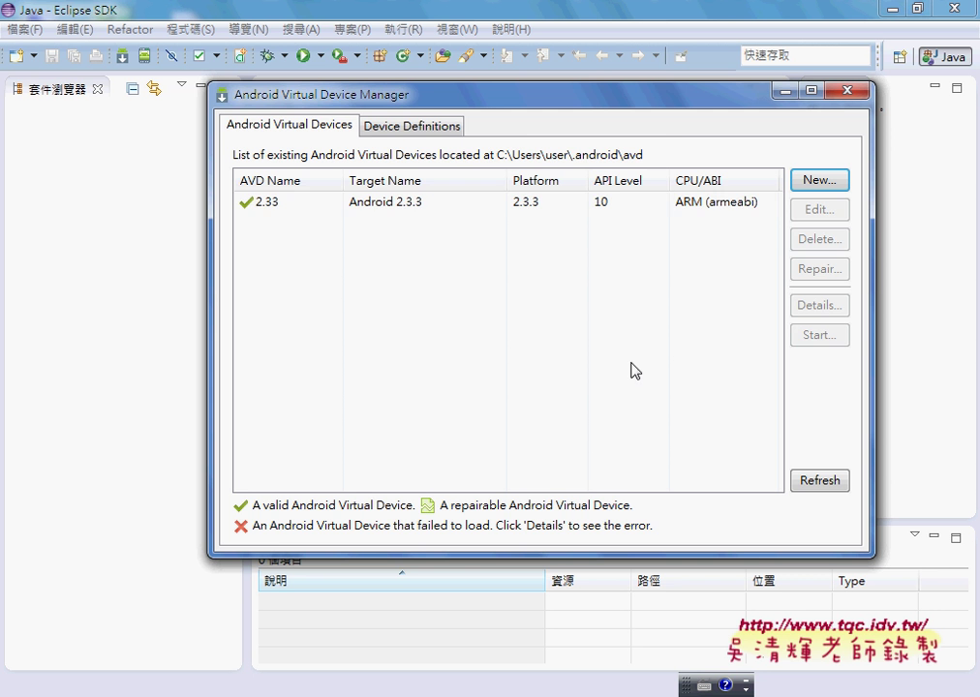
Step: Launch the emulator for the 2.33 virtual device with the default launch options
left_click(491, 204)
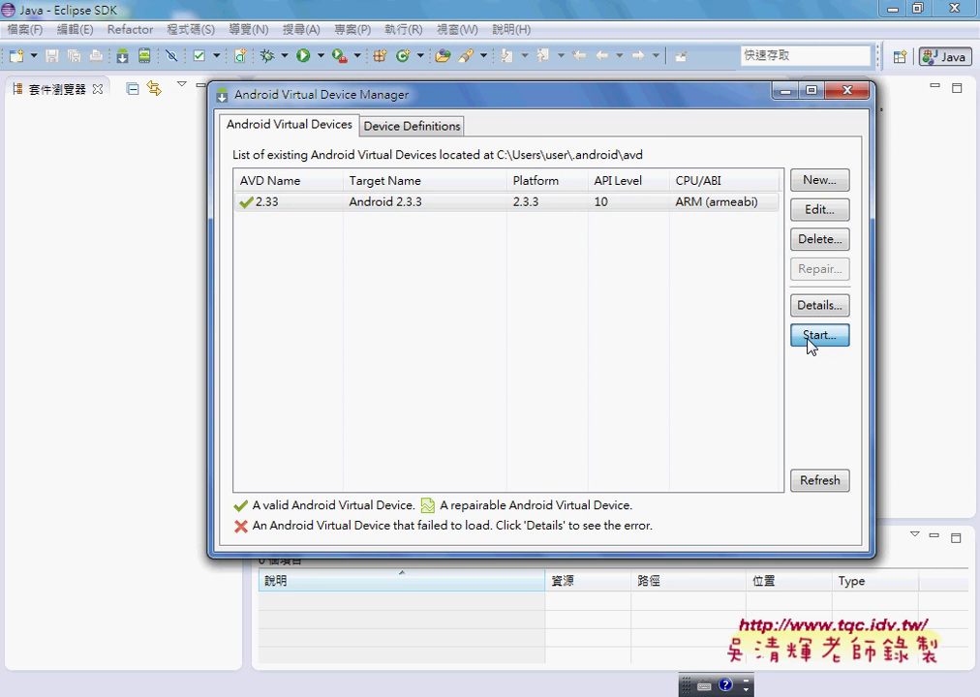
left_click(813, 339)
left_click(513, 408)
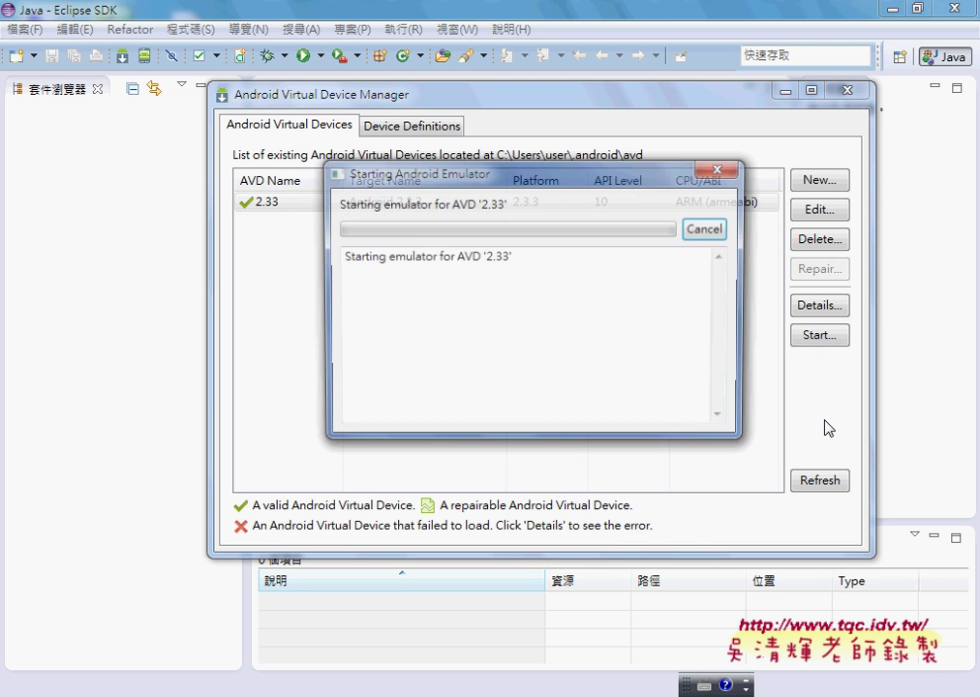
left_click_drag(595, 186, 789, 187)
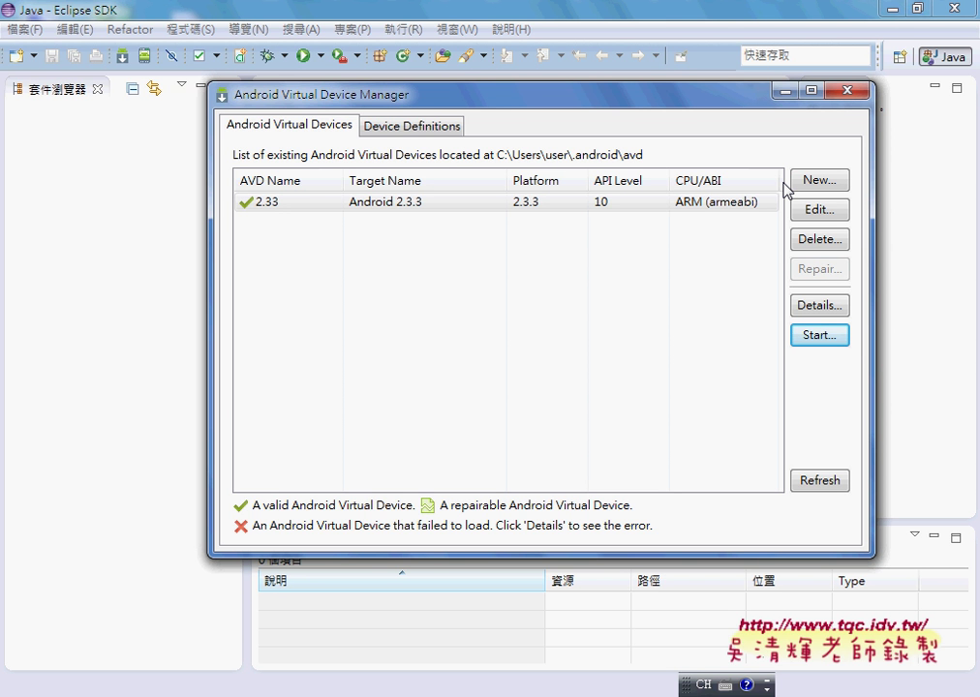
left_click(787, 183)
left_click(715, 205)
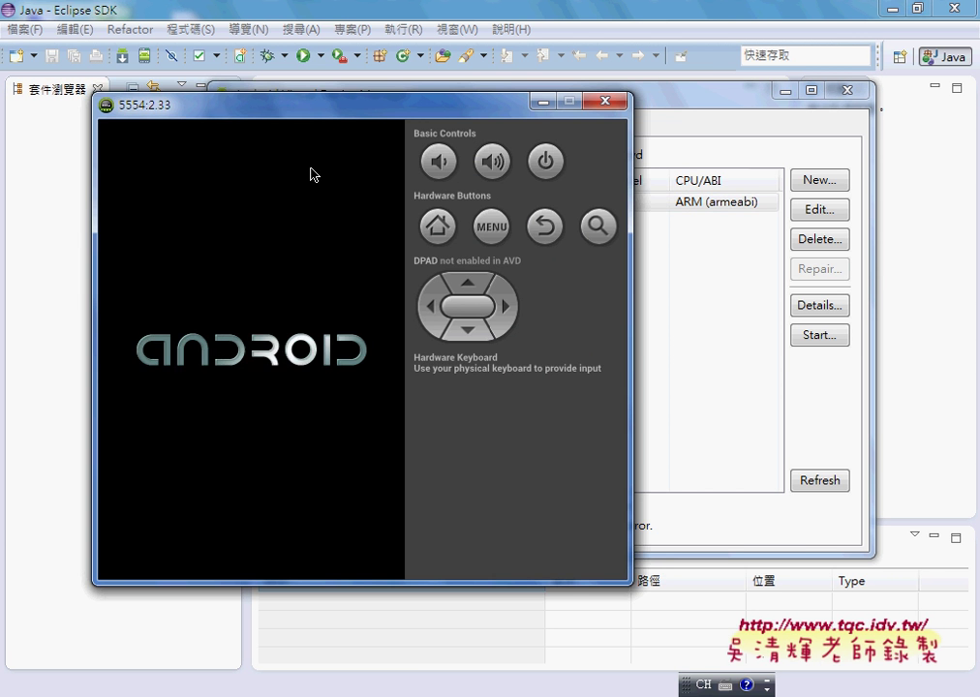
Step: Close the Android Virtual Device Manager and move the emulator window aside to uncover the Eclipse workspace
left_click_drag(314, 109, 662, 134)
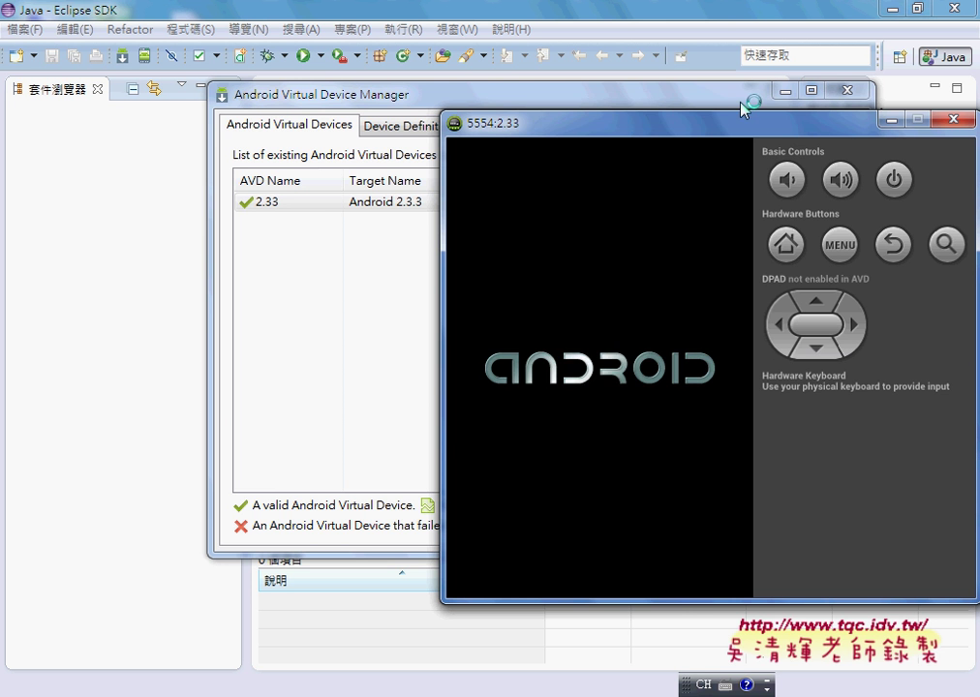
left_click(848, 92)
left_click(847, 91)
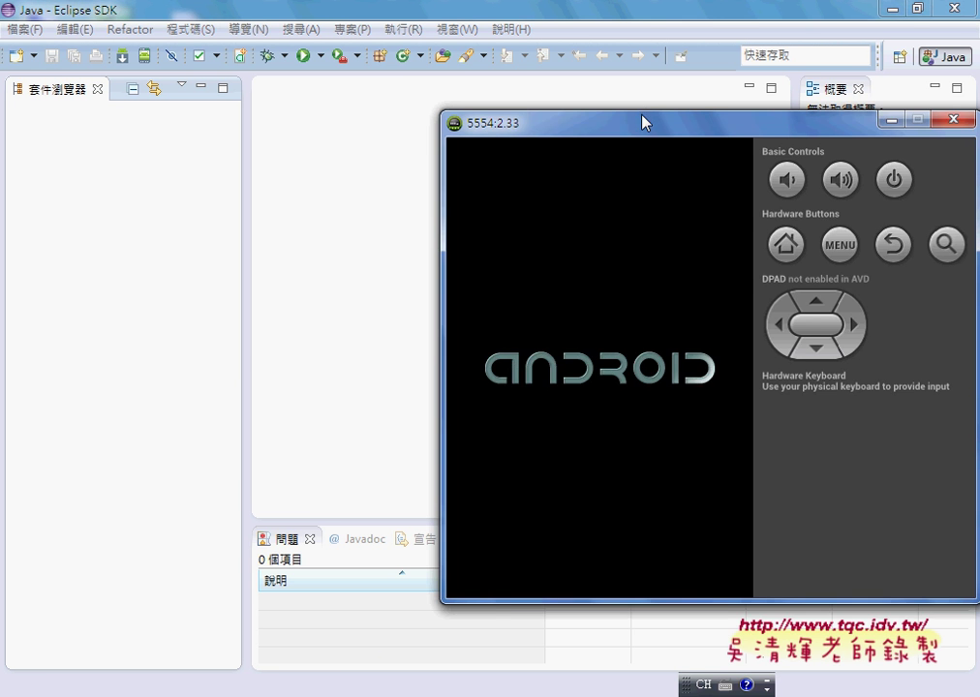
left_click_drag(643, 120, 747, 128)
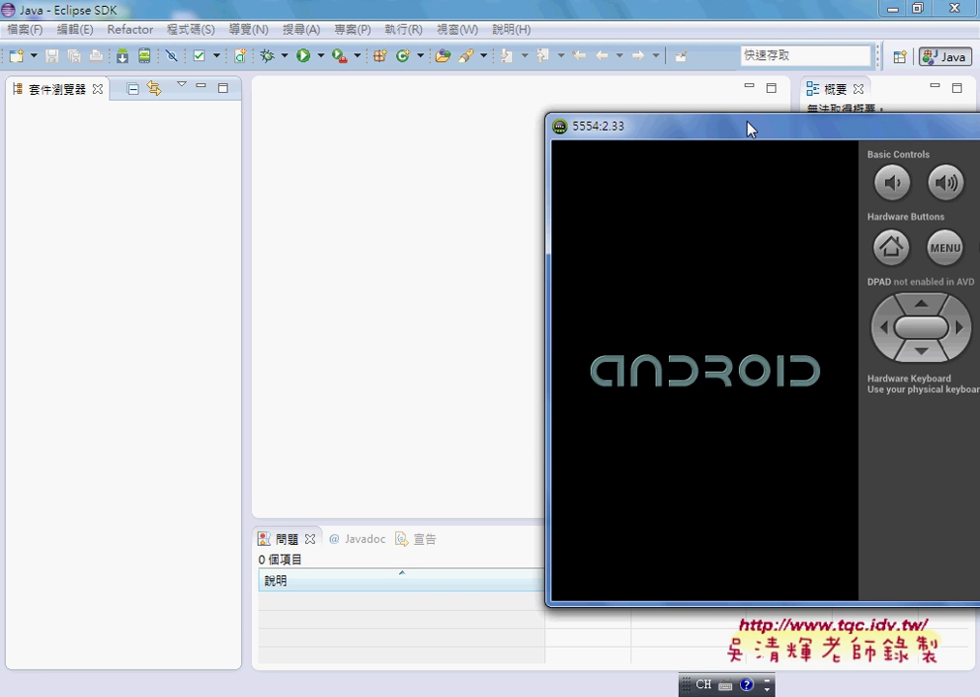